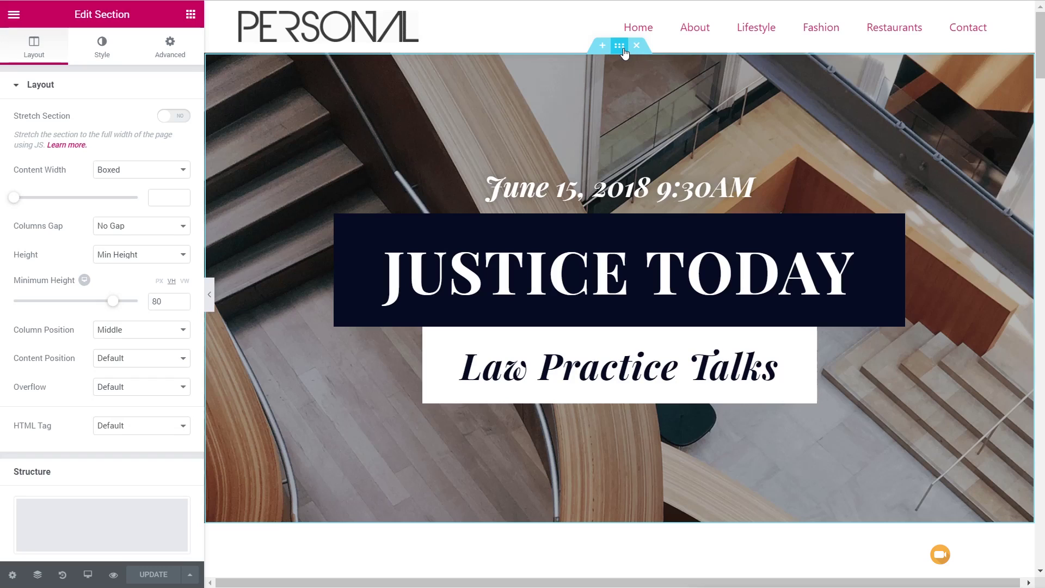
# Show the hero section's Advanced settings, including margin, padding and motion effects
pyautogui.click(174, 42)
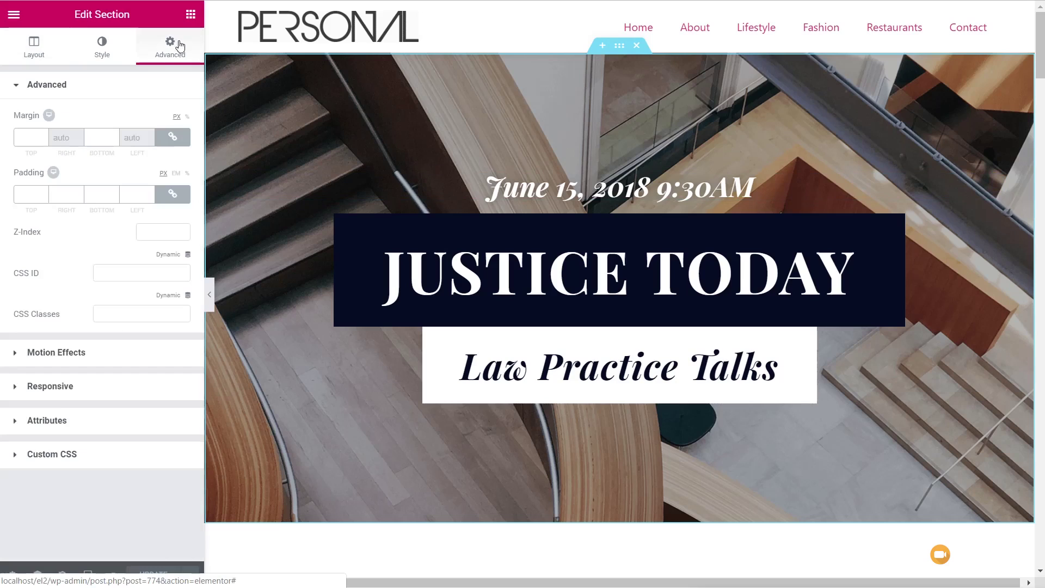
# Expand Motion Effects and switch the hero section's Scrolling Effects on
pyautogui.click(84, 354)
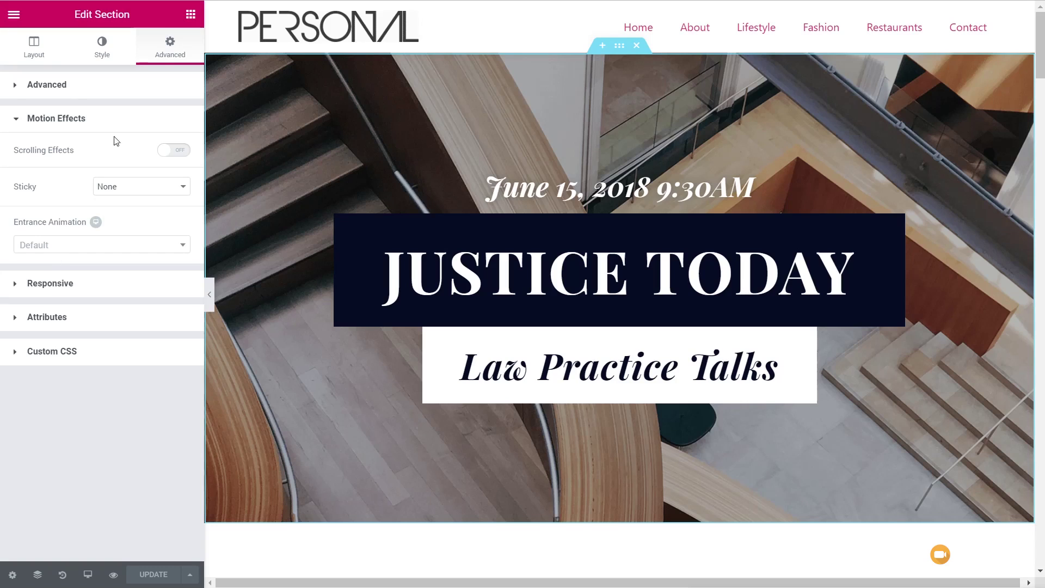
pyautogui.click(184, 152)
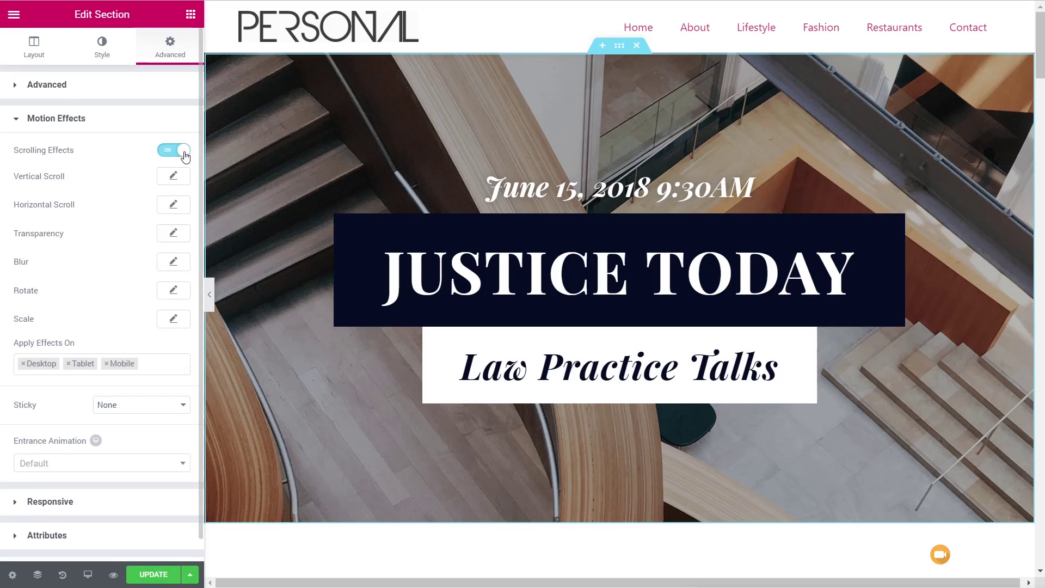
# Keep the hero's Transparency direction on Fade In and set its level to 6.5, previewing the fade
pyautogui.click(172, 234)
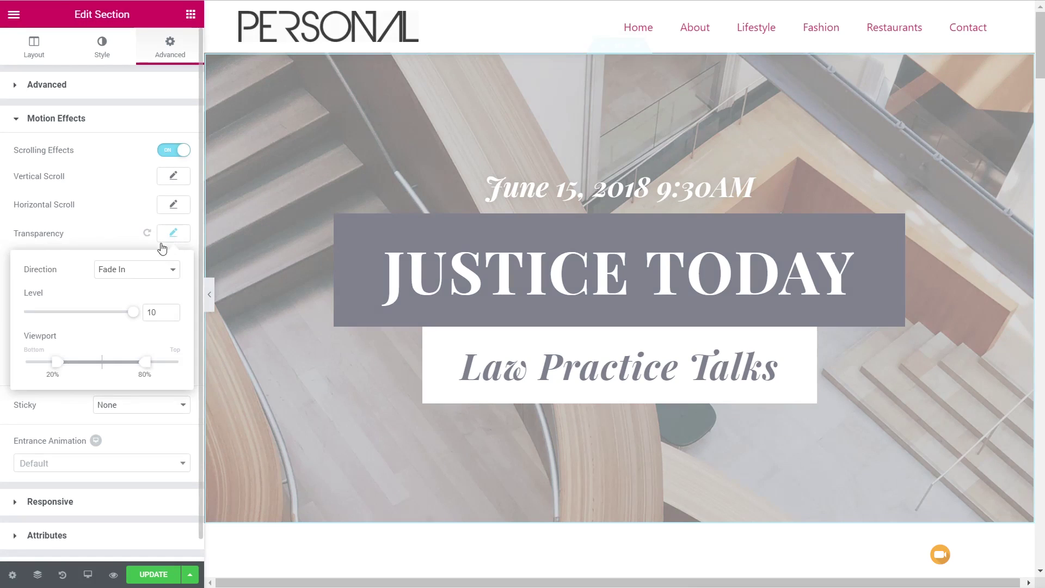
pyautogui.click(118, 272)
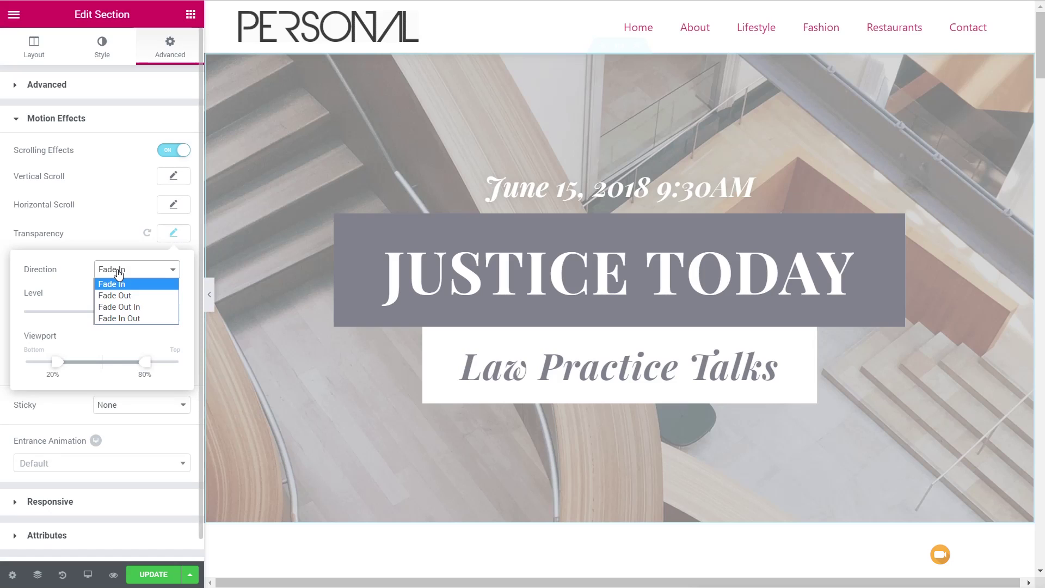
pyautogui.click(65, 294)
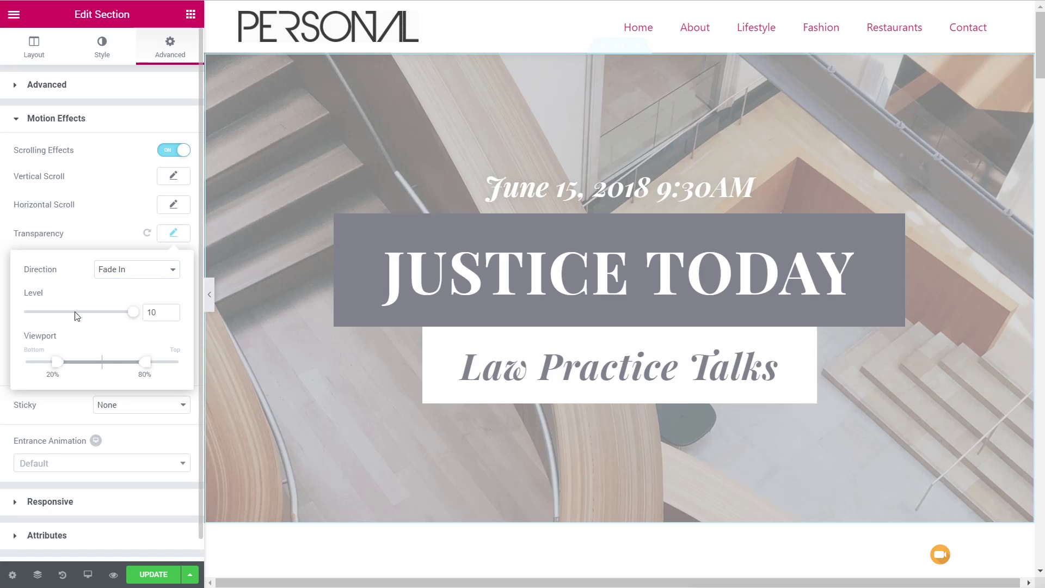
pyautogui.moveTo(124, 311); pyautogui.dragTo(115, 331)
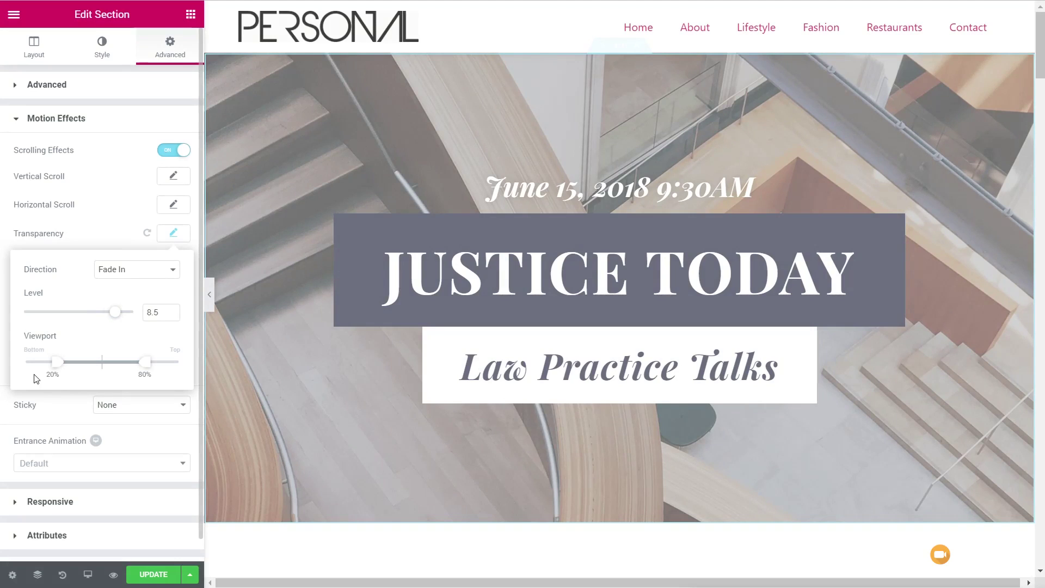
pyautogui.moveTo(115, 314); pyautogui.dragTo(133, 316)
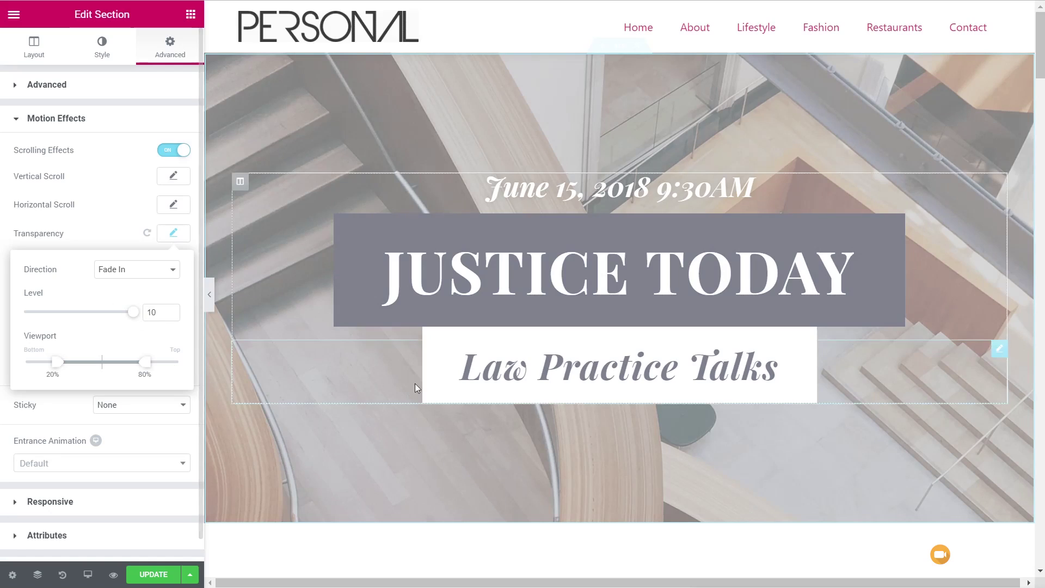
pyautogui.scroll(-5, 419, 371)
pyautogui.scroll(4, 422, 374)
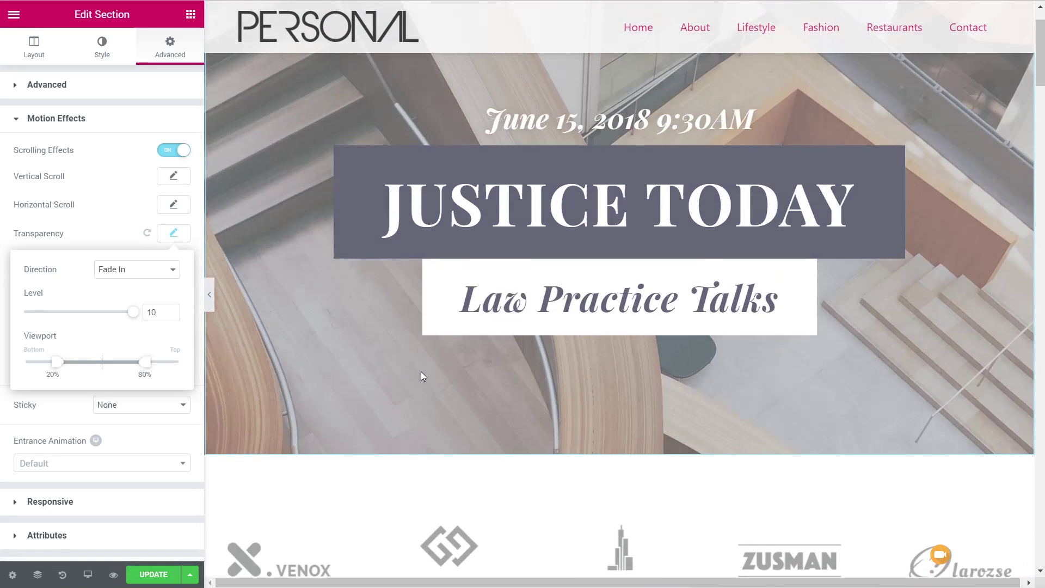
pyautogui.scroll(1, 422, 375)
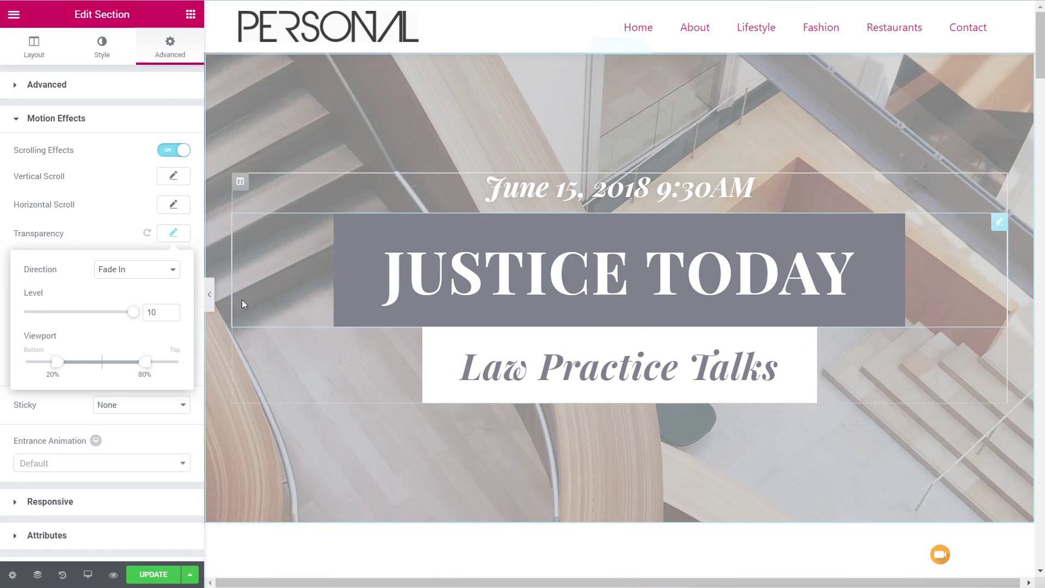
pyautogui.moveTo(136, 312); pyautogui.dragTo(91, 320)
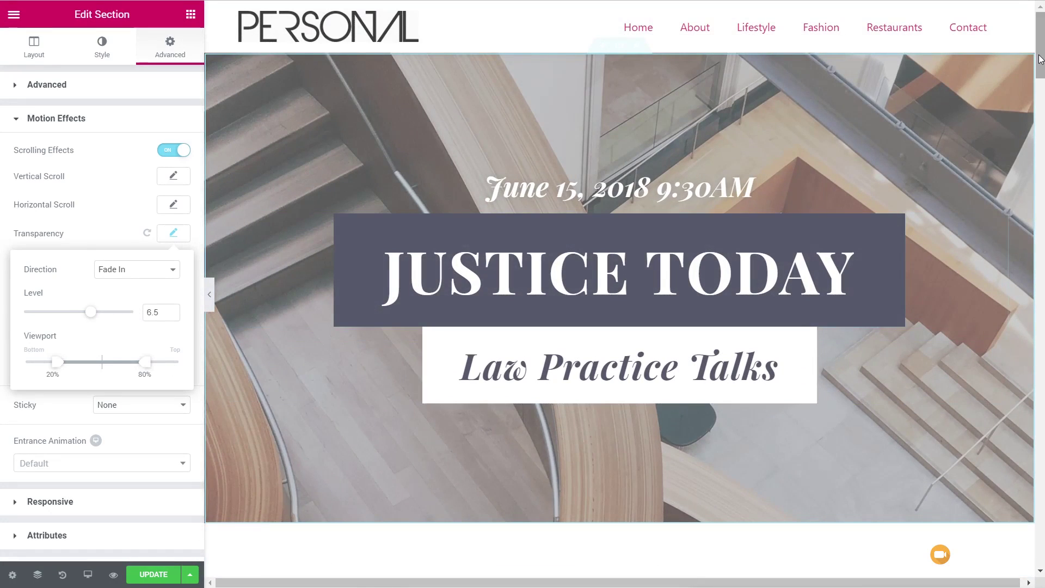
pyautogui.moveTo(1040, 57); pyautogui.dragTo(1040, 108)
pyautogui.scroll(8, 620, 288)
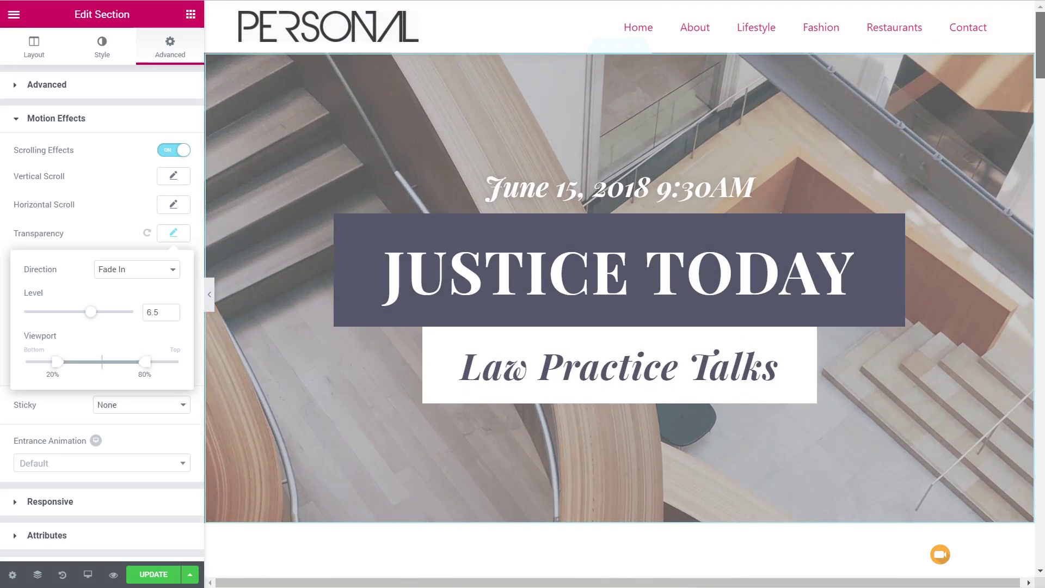
# Change the hero's transparency to Fade Out at level 10 and close the popover
pyautogui.click(145, 273)
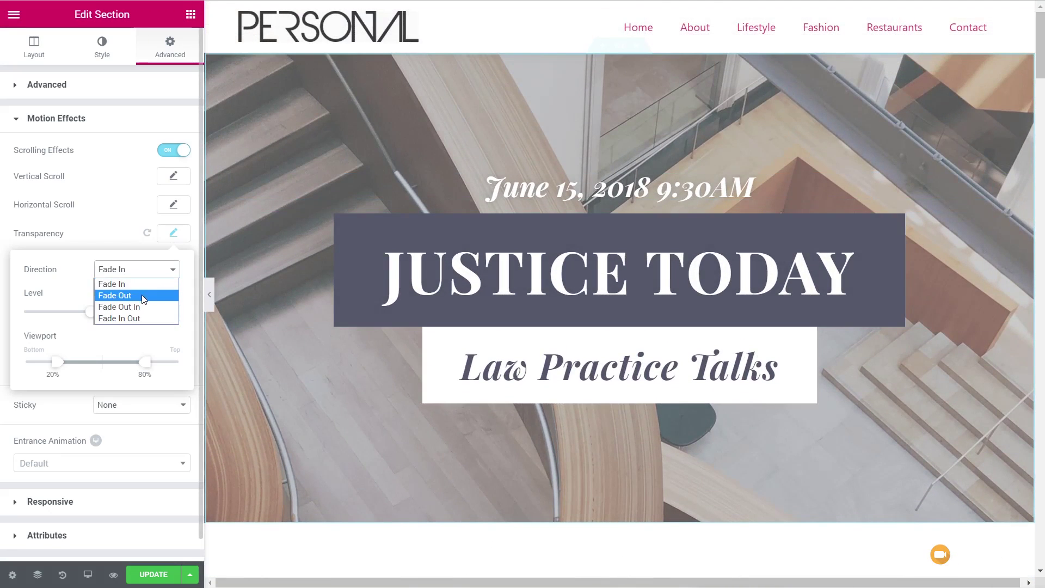
pyautogui.click(143, 297)
pyautogui.moveTo(1043, 59)
pyautogui.mouseDown()
pyautogui.moveTo(1043, 122)
pyautogui.moveTo(1043, 55)
pyautogui.mouseUp()
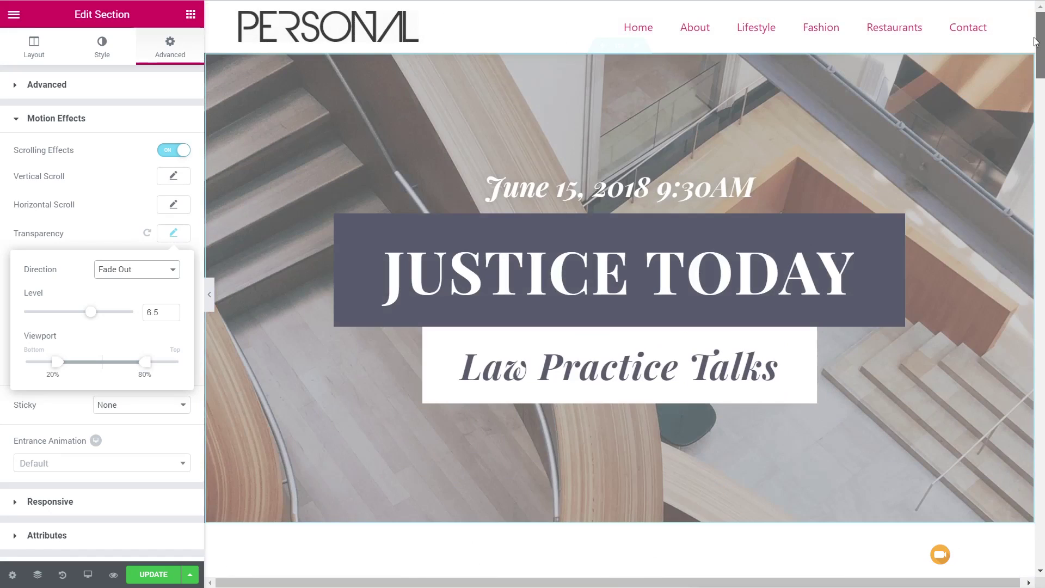
pyautogui.click(103, 313)
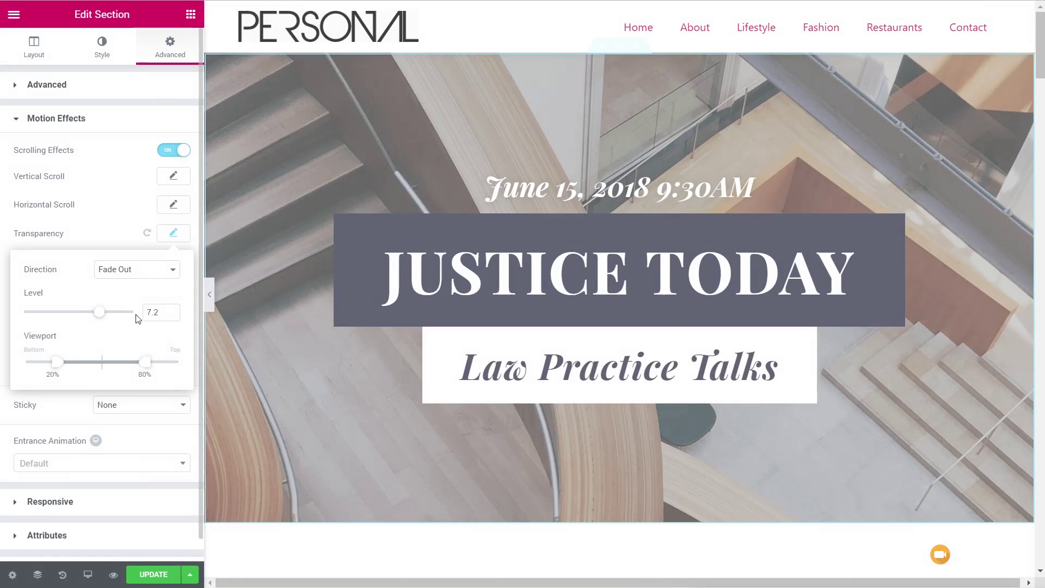
pyautogui.click(133, 314)
pyautogui.moveTo(133, 316); pyautogui.dragTo(136, 316)
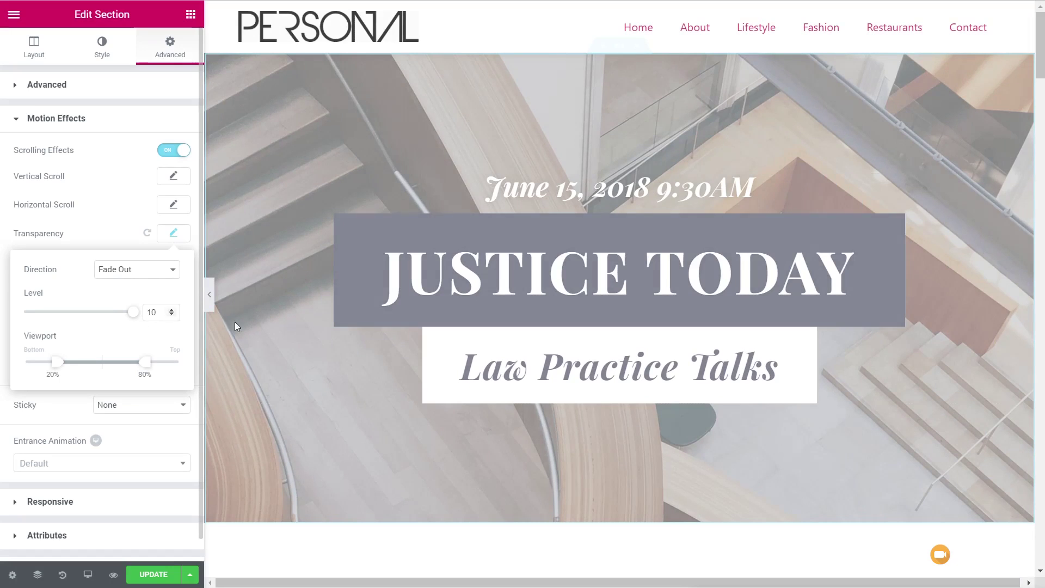
pyautogui.moveTo(1040, 69)
pyautogui.mouseDown()
pyautogui.moveTo(1040, 141)
pyautogui.moveTo(1040, 83)
pyautogui.mouseUp()
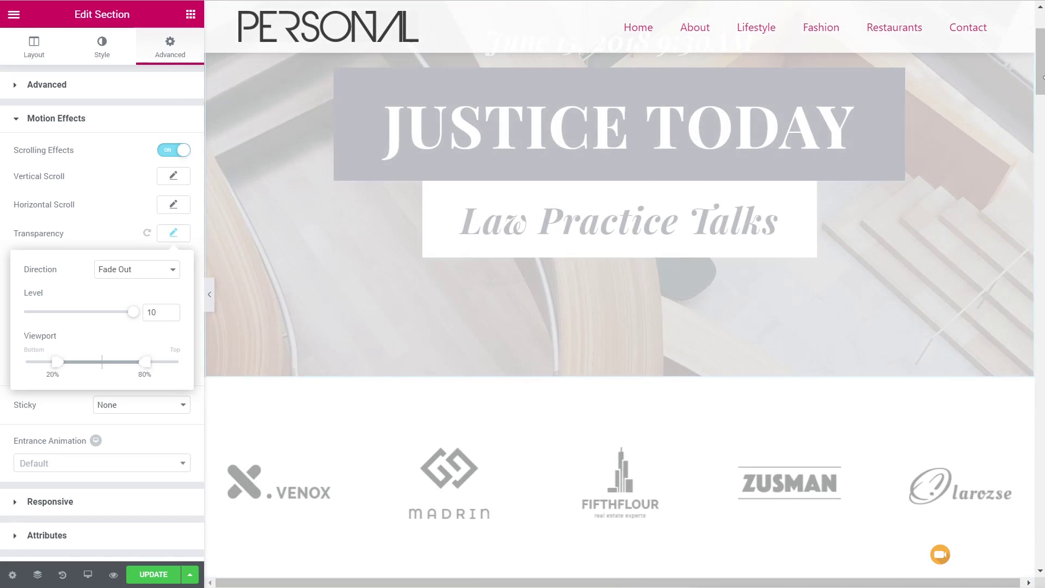
pyautogui.moveTo(1040, 76); pyautogui.dragTo(1041, 59)
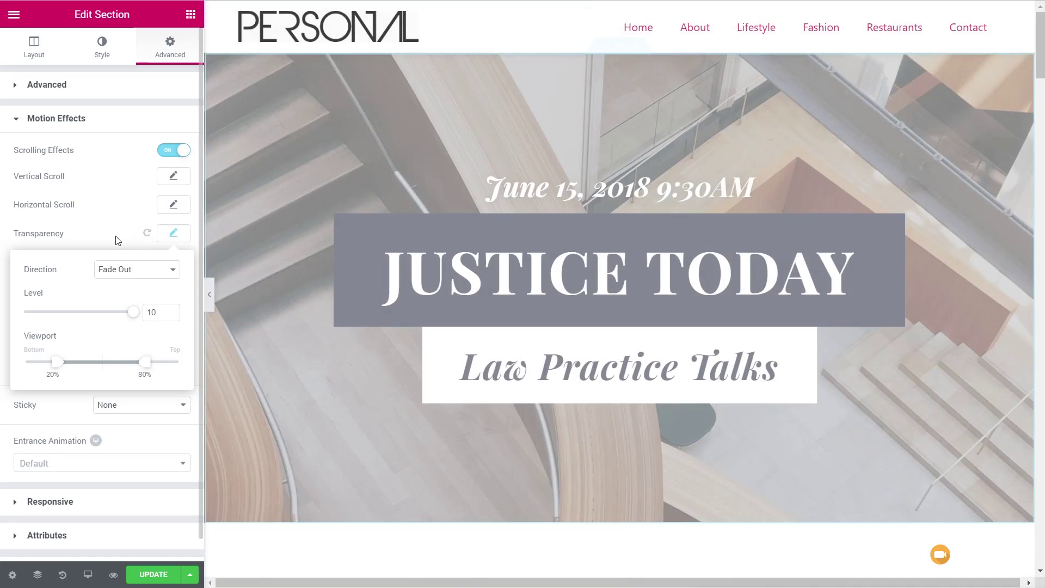
pyautogui.click(101, 240)
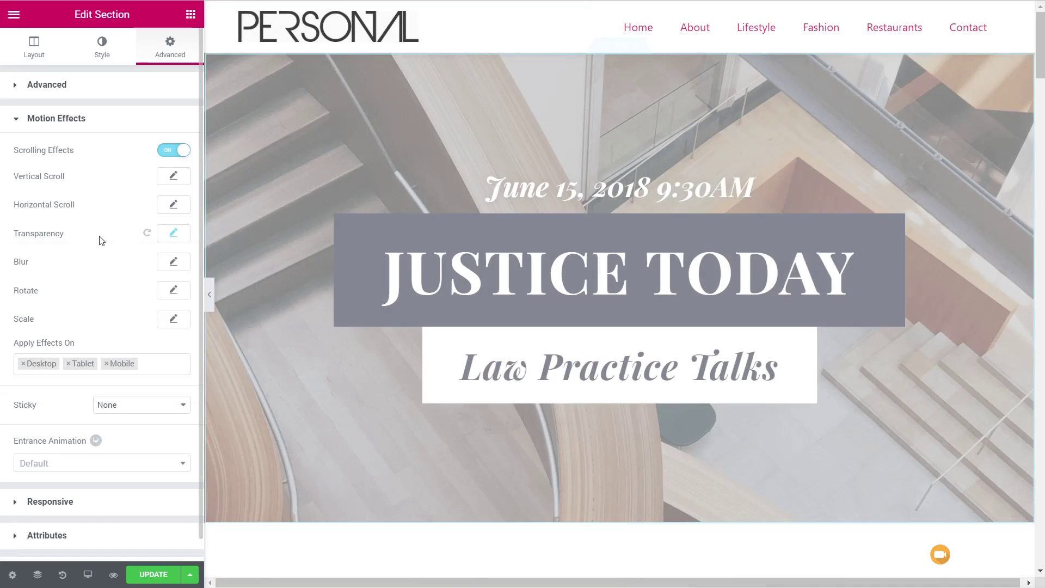
# Add a Fade Out Blur scrolling effect at level 7 to the hero section
pyautogui.click(165, 265)
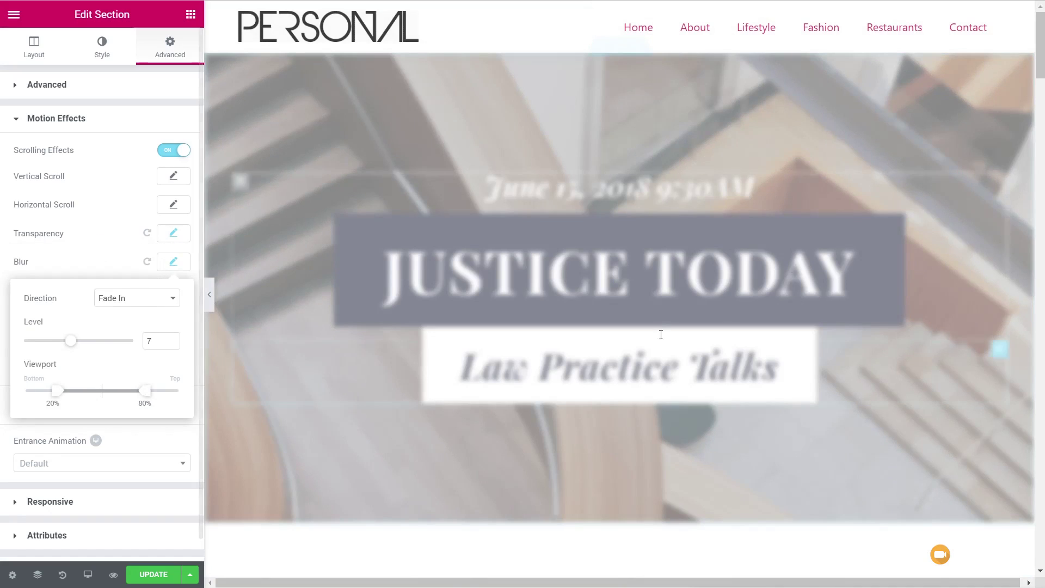
pyautogui.moveTo(1040, 55)
pyautogui.mouseDown()
pyautogui.moveTo(1040, 112)
pyautogui.moveTo(1040, 61)
pyautogui.mouseUp()
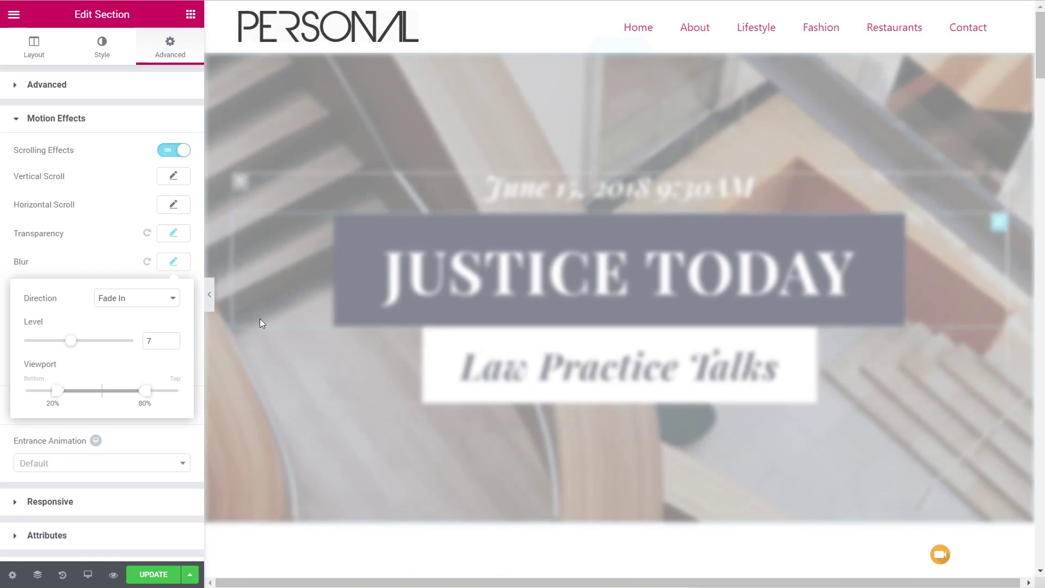
pyautogui.click(140, 298)
pyautogui.click(140, 321)
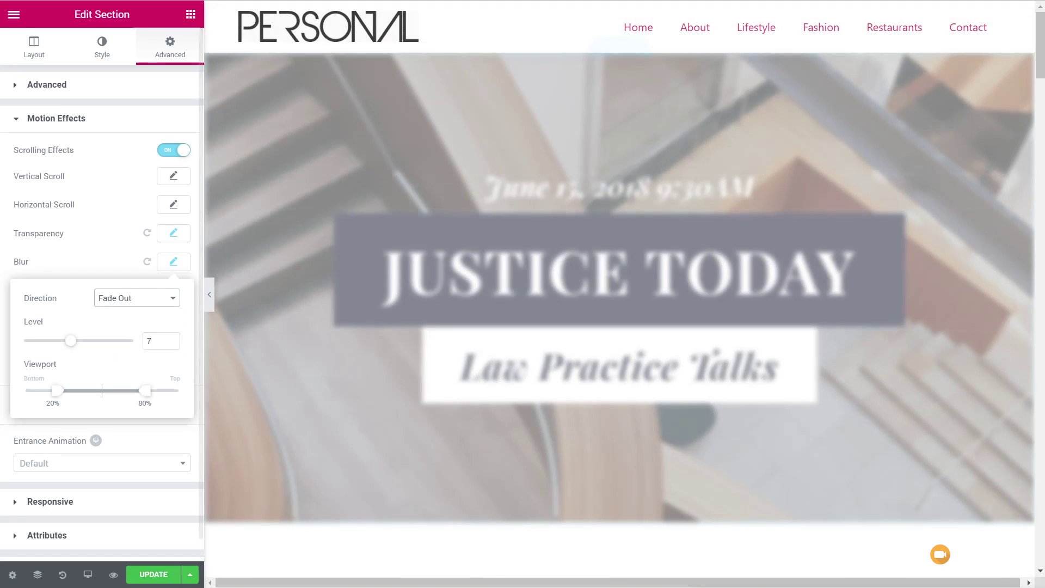
pyautogui.moveTo(1041, 53)
pyautogui.mouseDown()
pyautogui.moveTo(1043, 94)
pyautogui.moveTo(1042, 54)
pyautogui.mouseUp()
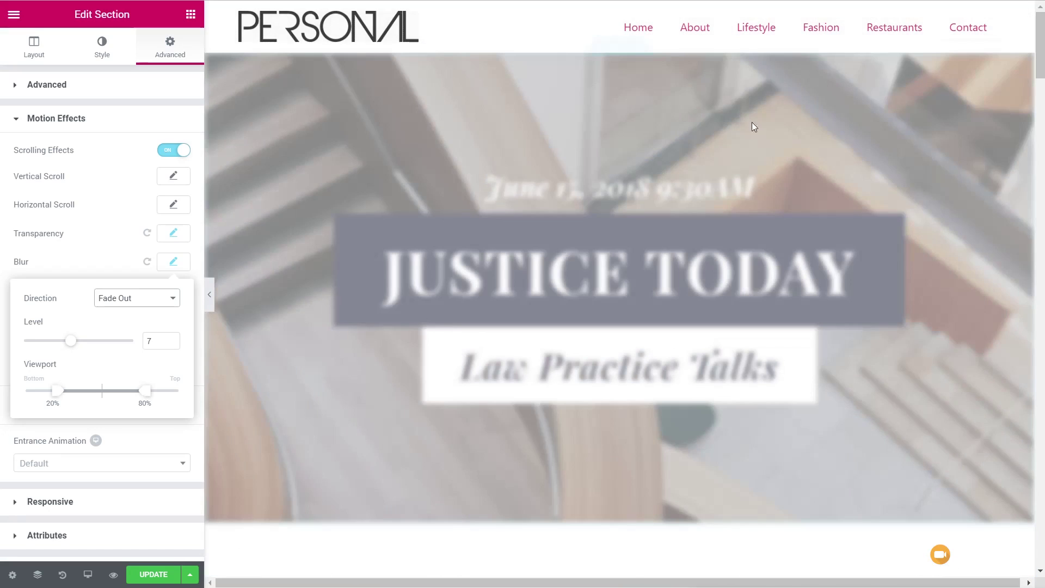
pyautogui.click(76, 271)
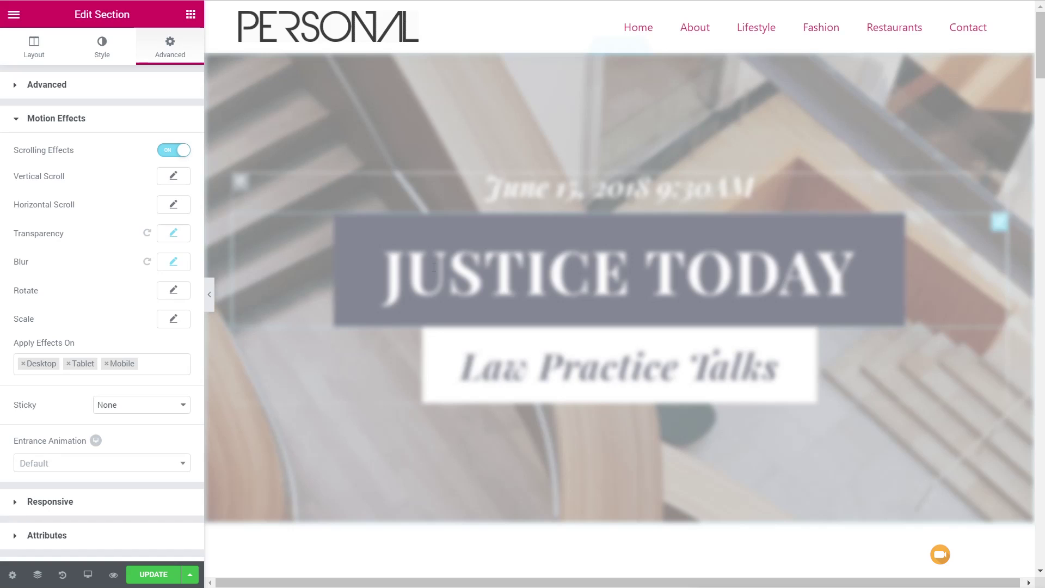
# Turn off the hero's scrolling effects, then enable Mouse Effects on the JUSTICE TODAY heading
pyautogui.click(163, 151)
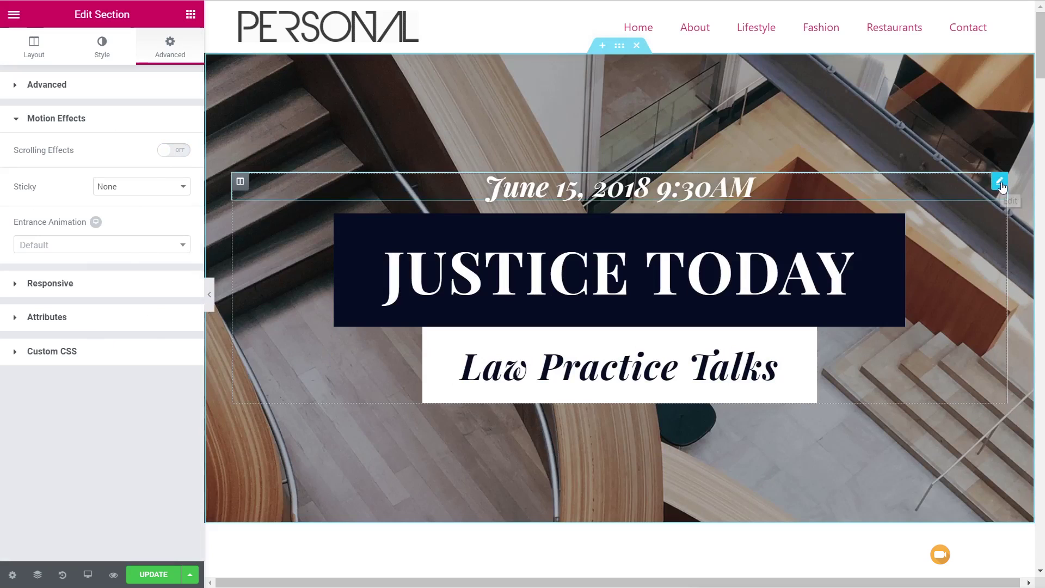
pyautogui.click(1000, 223)
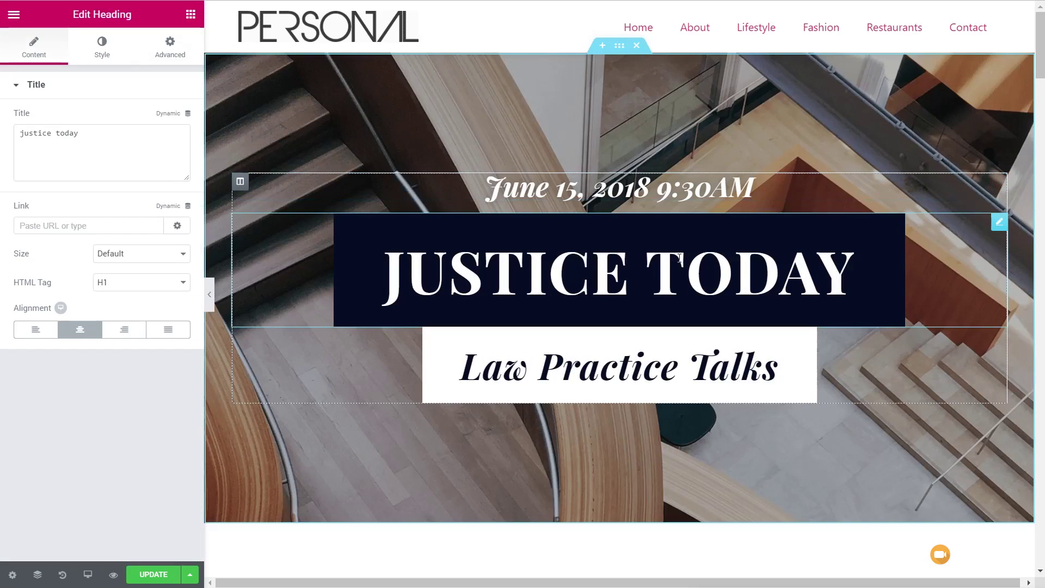
pyautogui.click(164, 52)
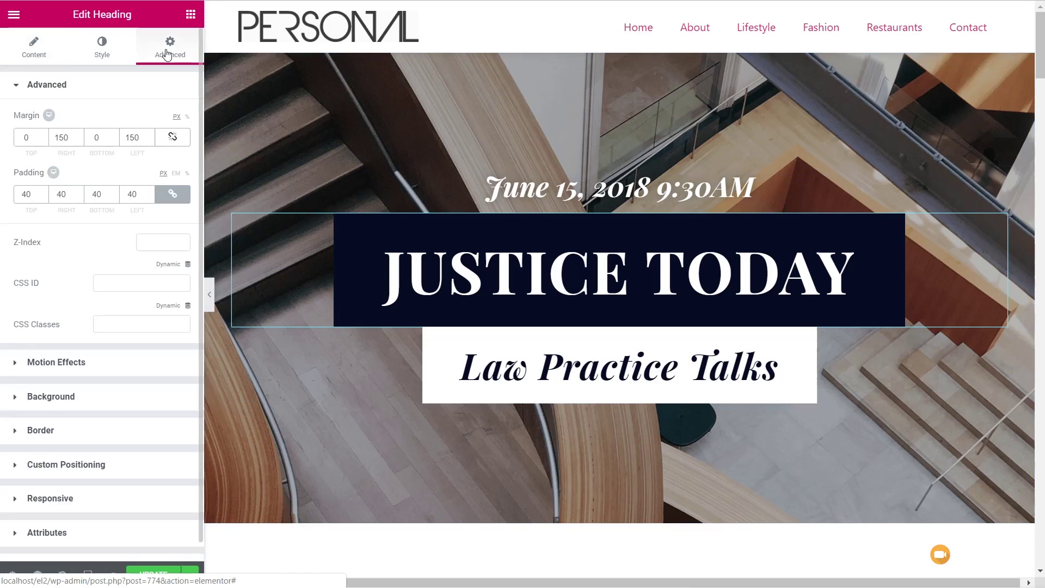
pyautogui.click(51, 362)
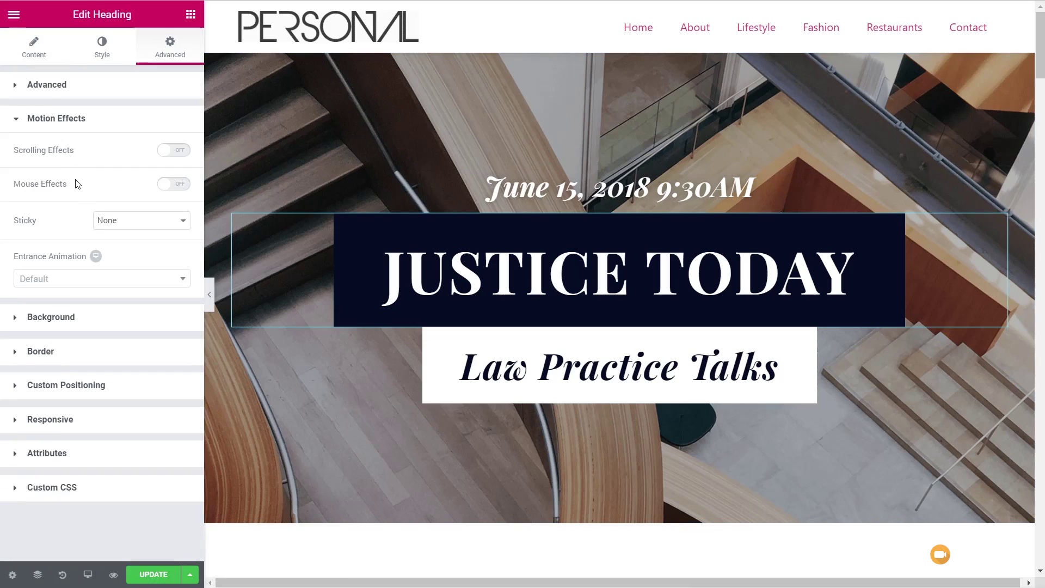
pyautogui.click(183, 185)
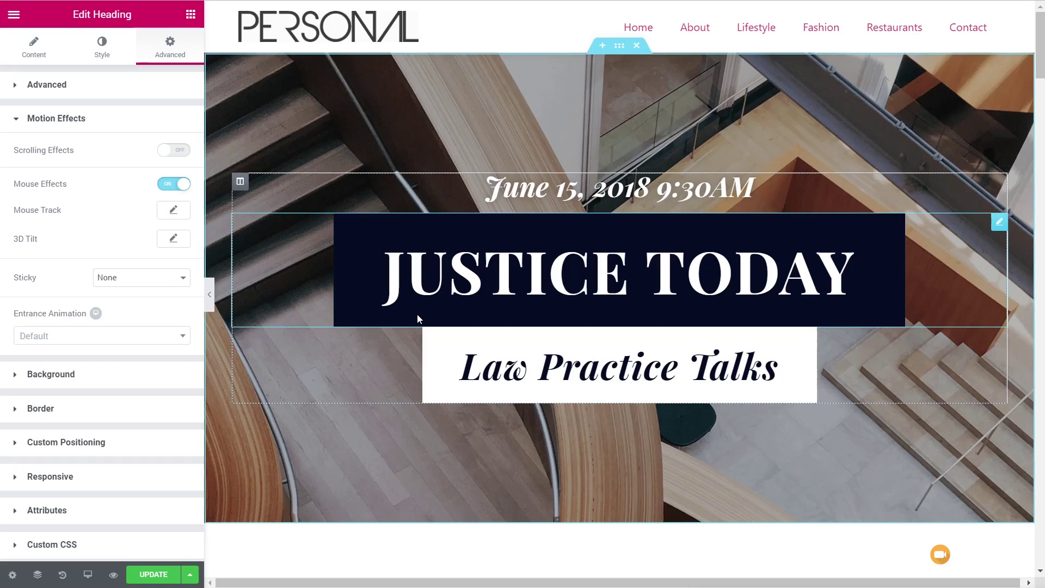
# Try a Direct Mouse Track at speed 3.9 on the heading, preview it, then reset it
pyautogui.click(173, 212)
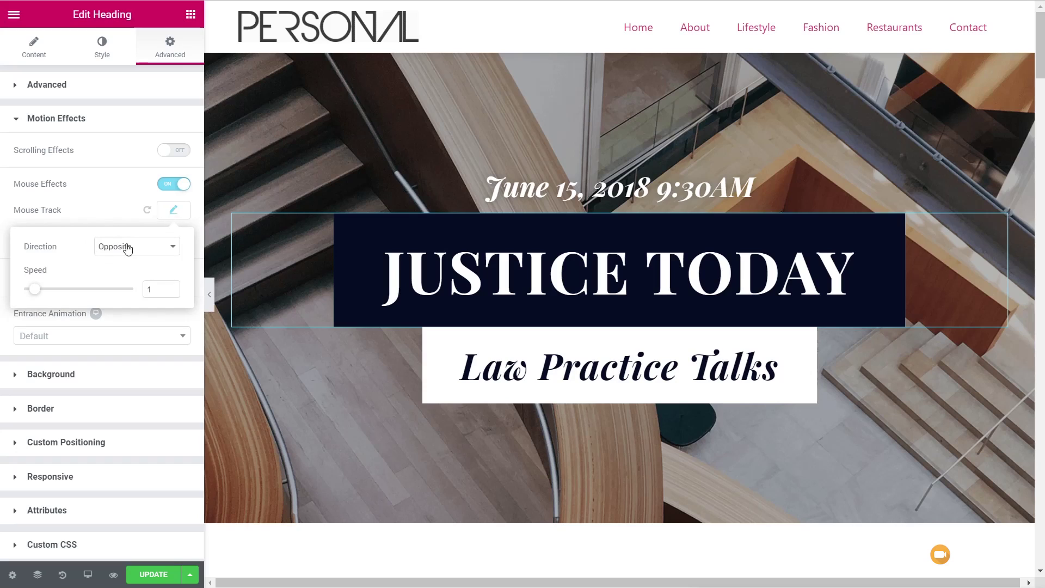
pyautogui.click(114, 258)
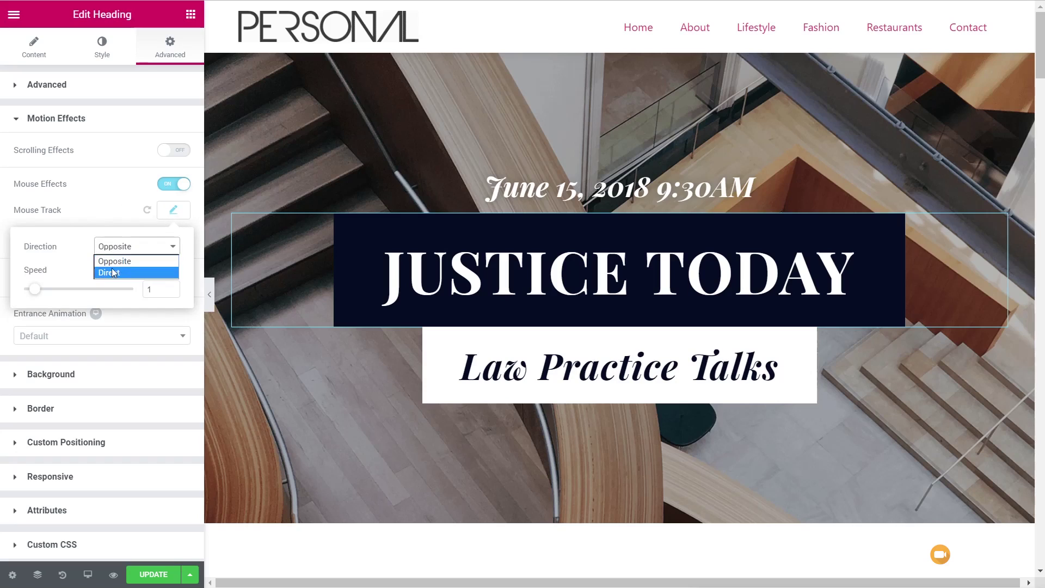
pyautogui.click(112, 273)
pyautogui.moveTo(36, 297); pyautogui.dragTo(68, 297)
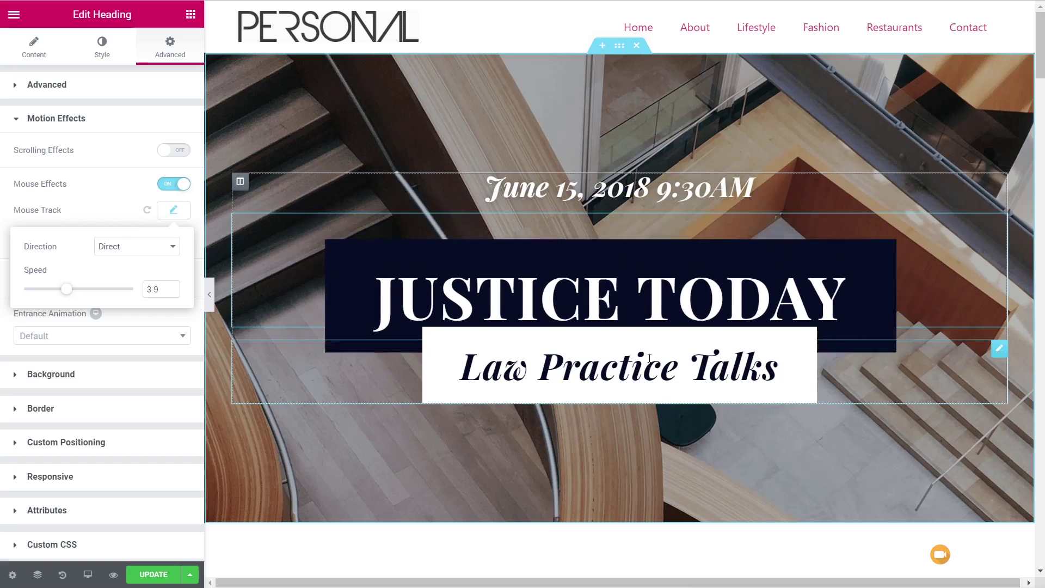
pyautogui.scroll(-6, 583, 396)
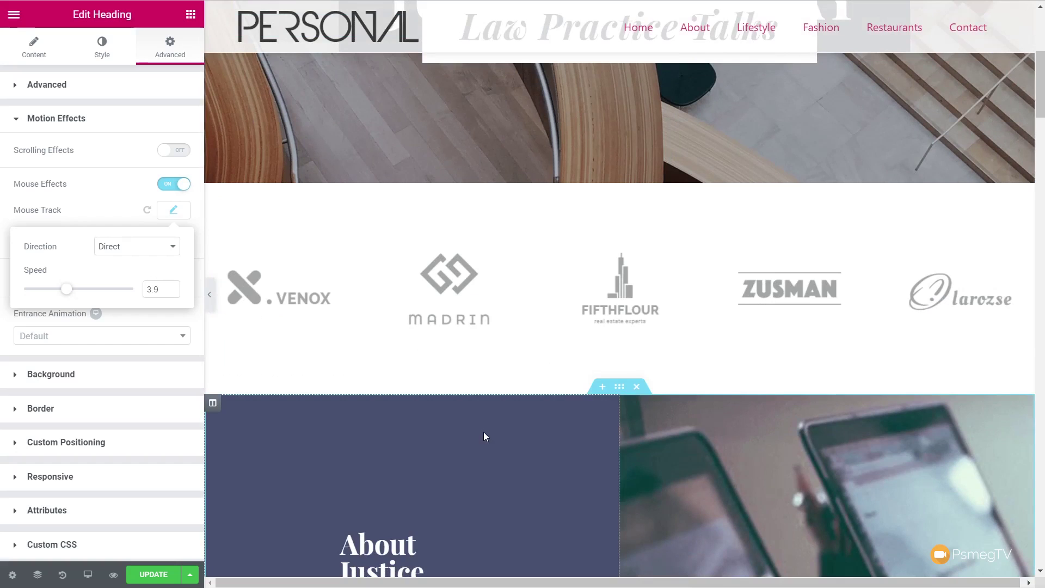
pyautogui.scroll(5, 485, 436)
pyautogui.click(131, 215)
# Give the heading a 3D Tilt at speed 1.4 in the Opposite direction
pyautogui.click(148, 211)
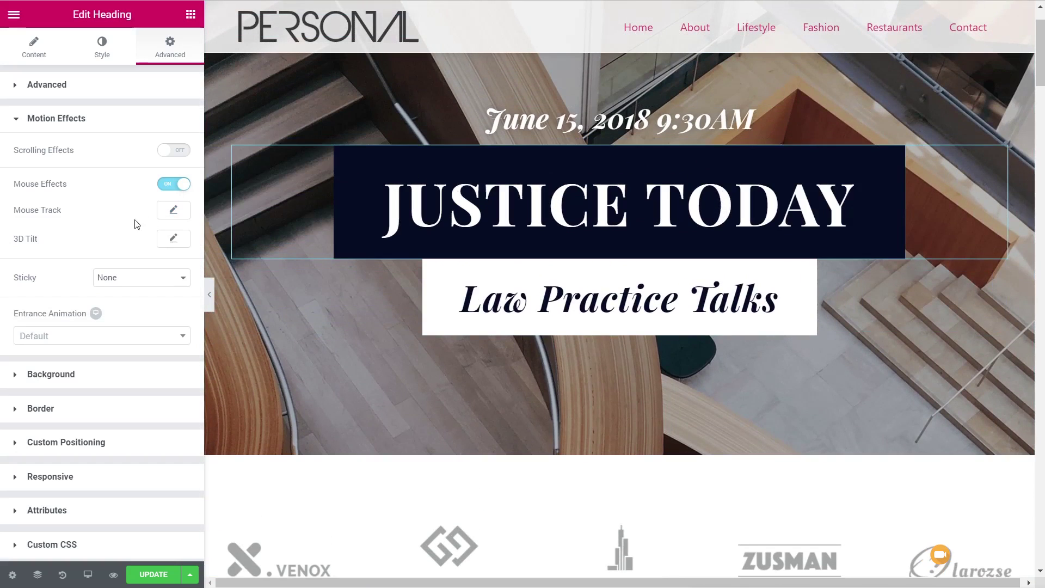
pyautogui.click(179, 240)
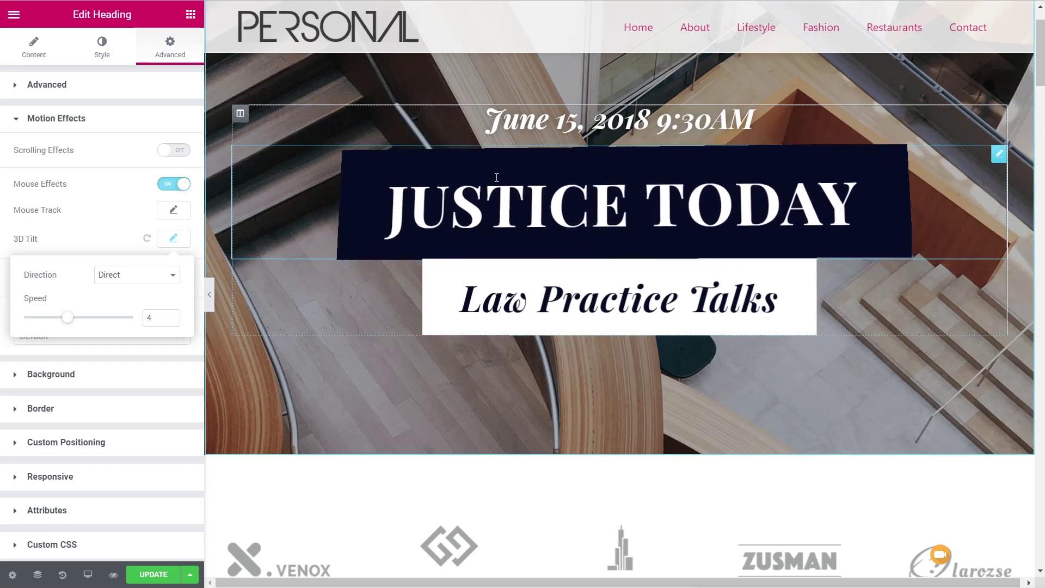
pyautogui.moveTo(67, 318); pyautogui.dragTo(38, 318)
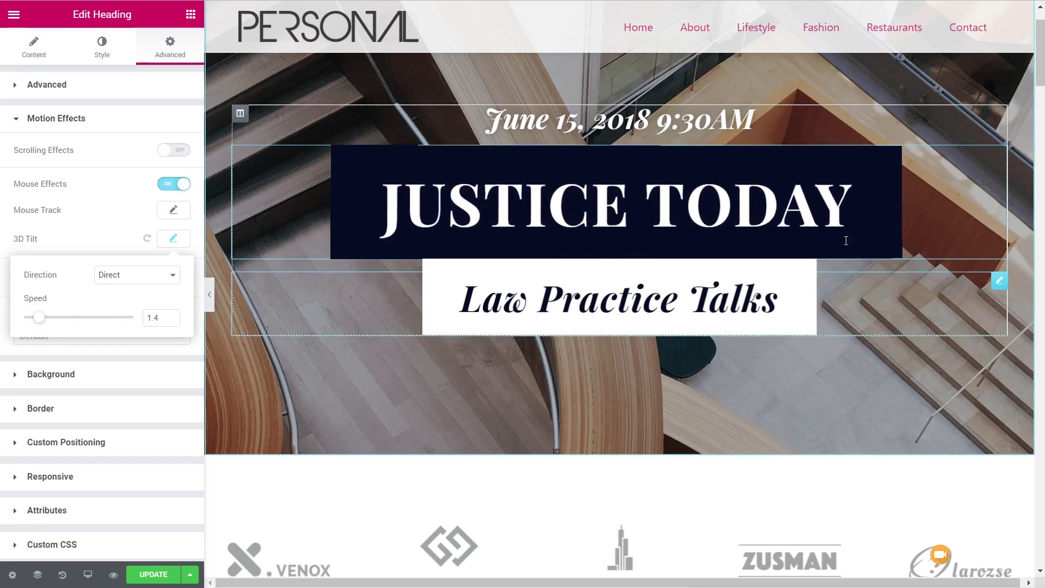
pyautogui.click(168, 277)
pyautogui.click(161, 304)
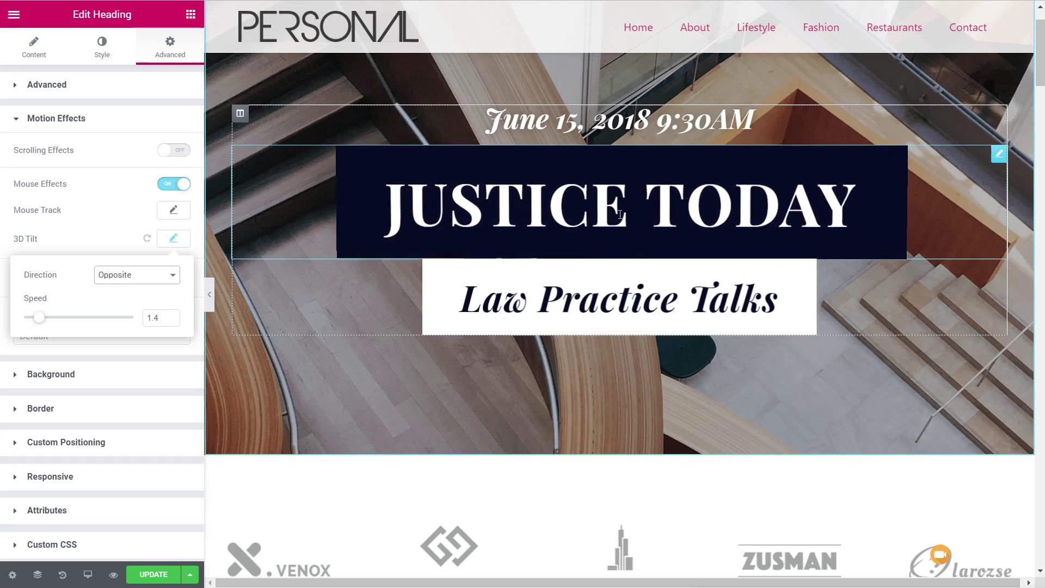
pyautogui.click(194, 266)
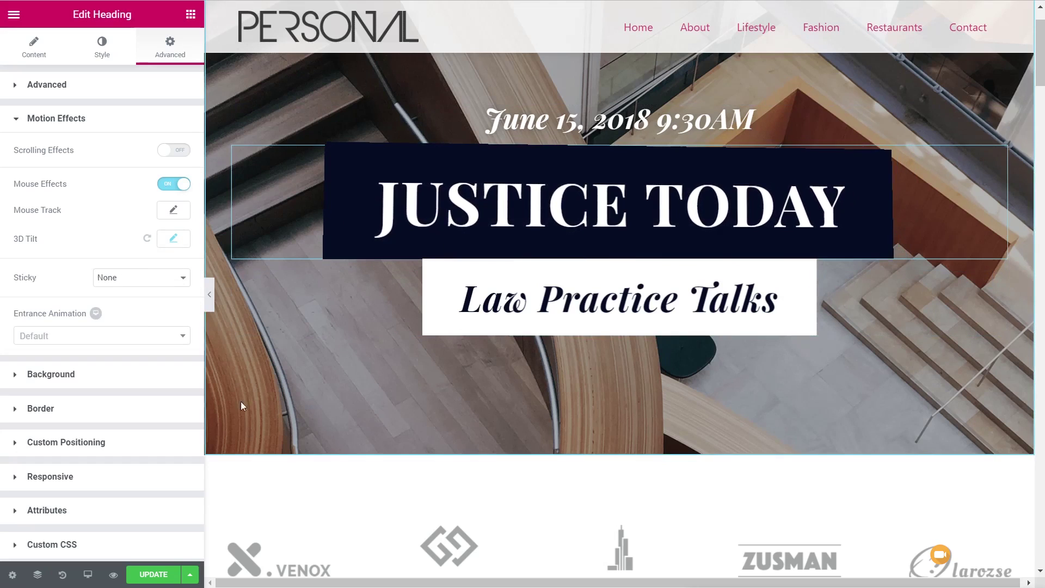
# Switch on the heading's Scrolling Effects, open Rotate, then reset it to default
pyautogui.click(185, 154)
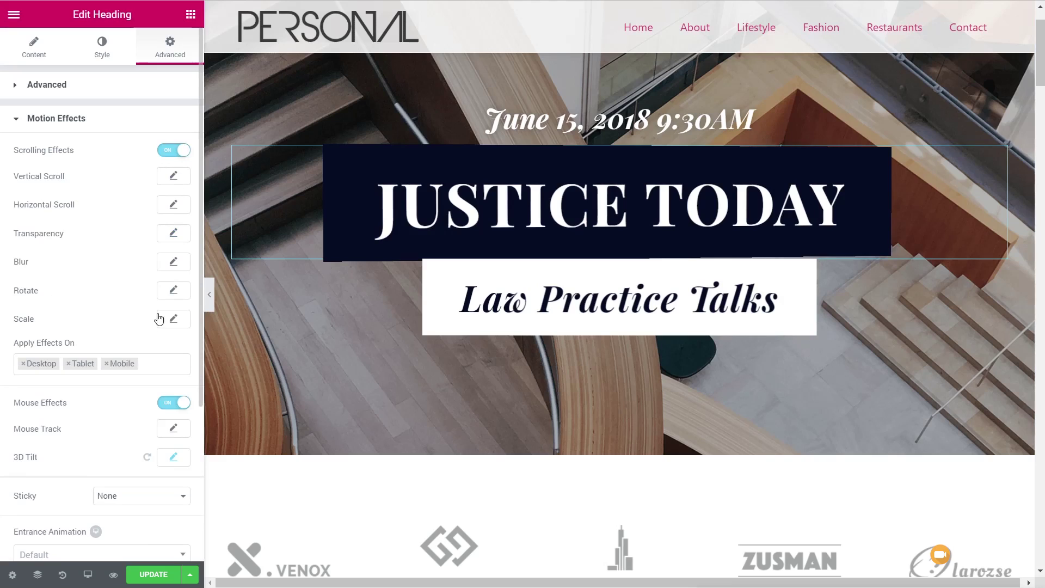
pyautogui.click(173, 290)
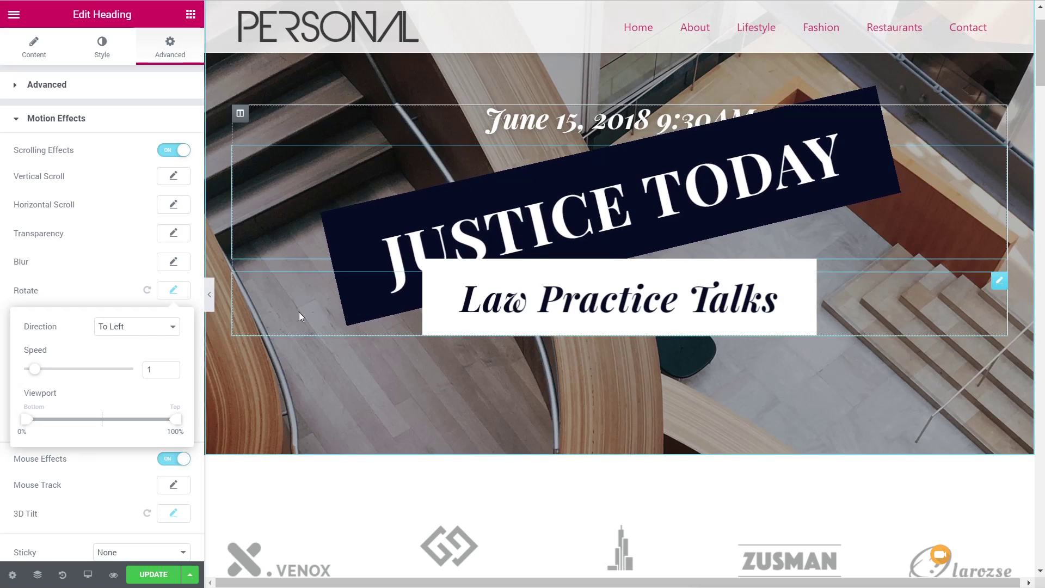
pyautogui.click(147, 290)
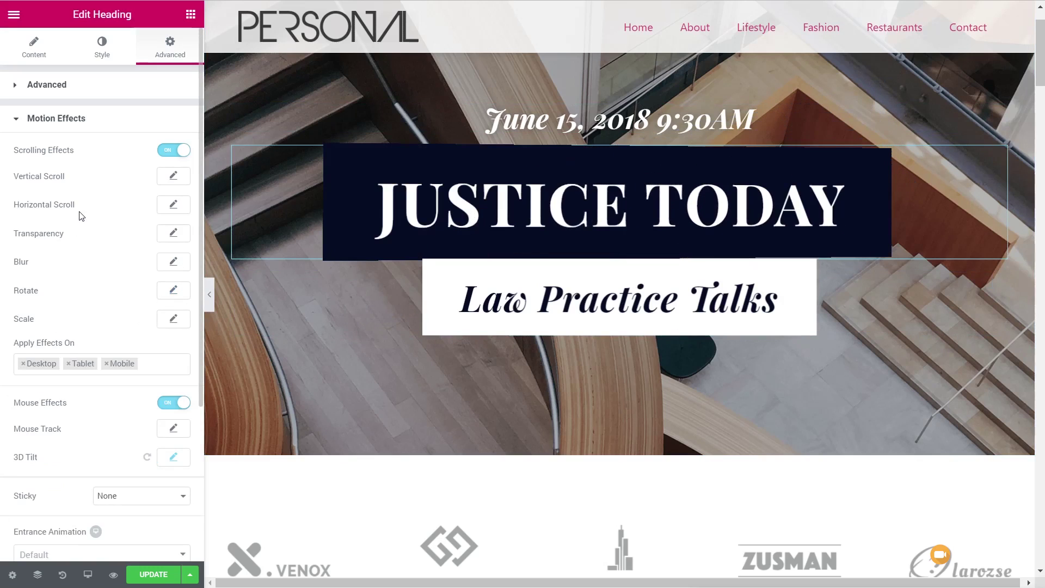
# Apply a Fade In transparency at level 10, viewport 20%–80%, to the heading, previewing the scroll
pyautogui.click(172, 235)
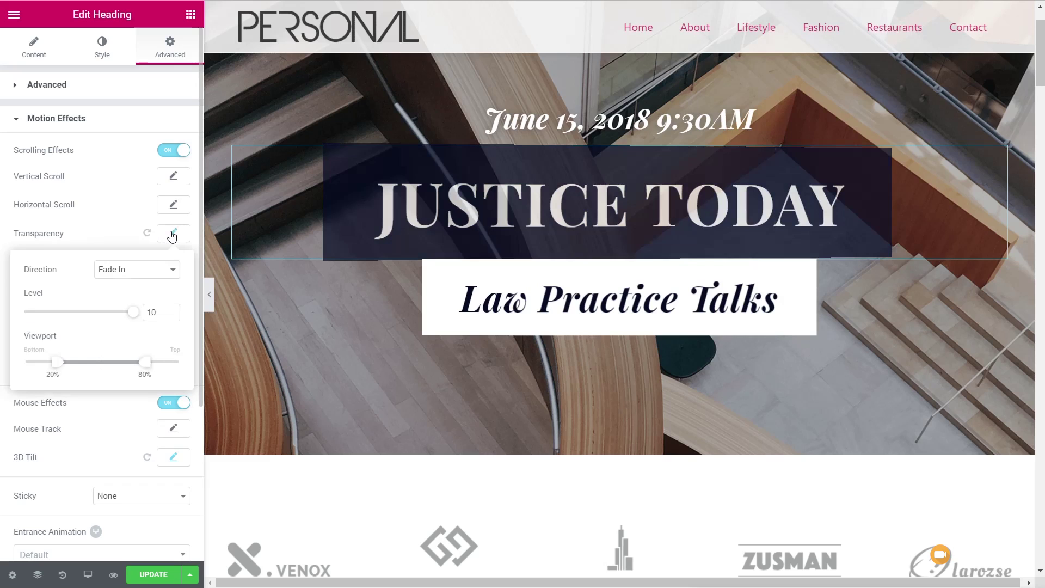
pyautogui.scroll(-6, 551, 213)
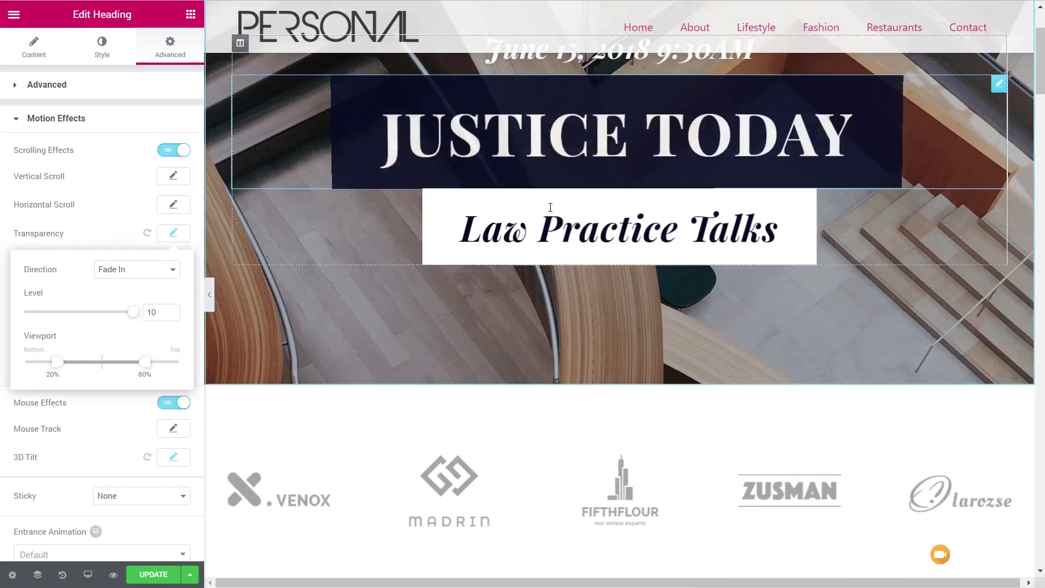
pyautogui.scroll(7, 551, 214)
pyautogui.scroll(-2, 551, 212)
pyautogui.scroll(-4, 550, 212)
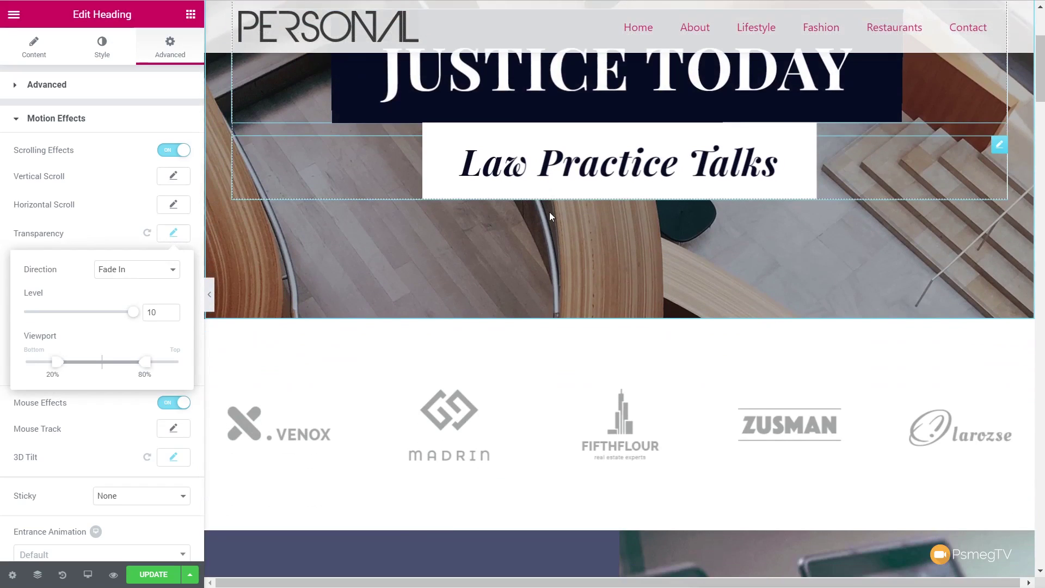
pyautogui.scroll(5, 550, 212)
pyautogui.scroll(2, 550, 218)
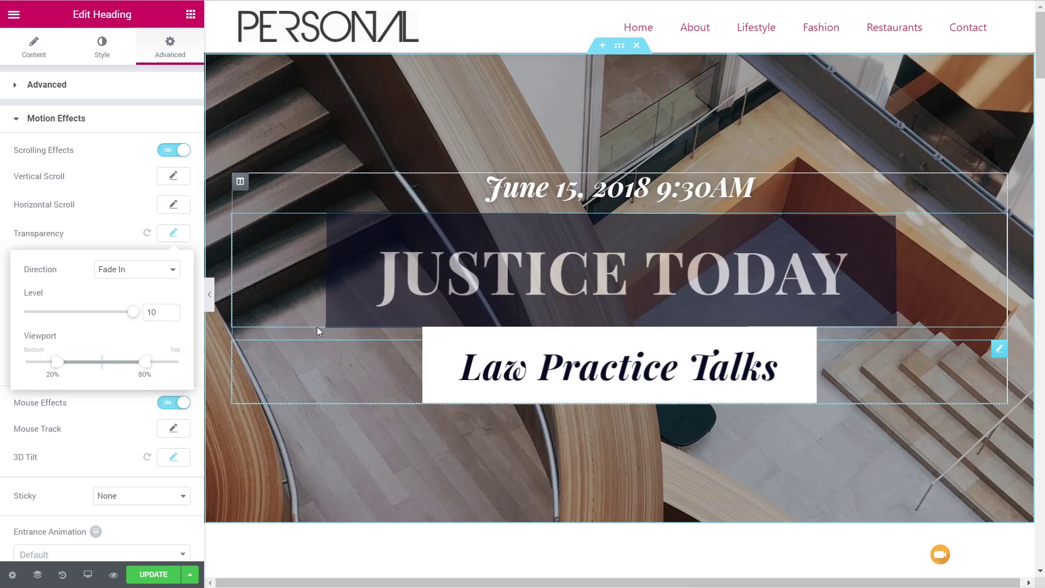
pyautogui.click(182, 238)
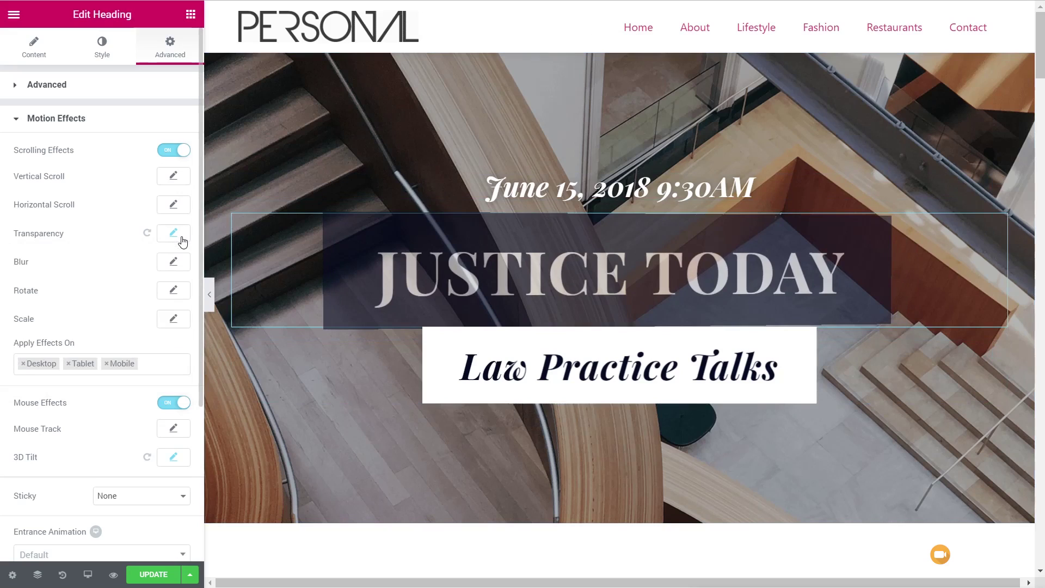